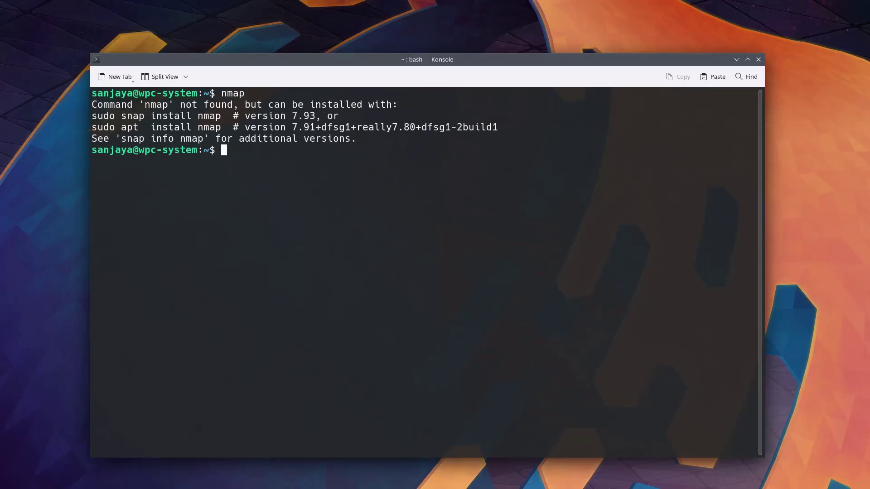
Step: Highlight the 'nmap: command not found' message with its snap/apt suggestions, then deselect it
{"action": "left_click_drag", "start_coordinate": [93, 104], "coordinate": [401, 104]}
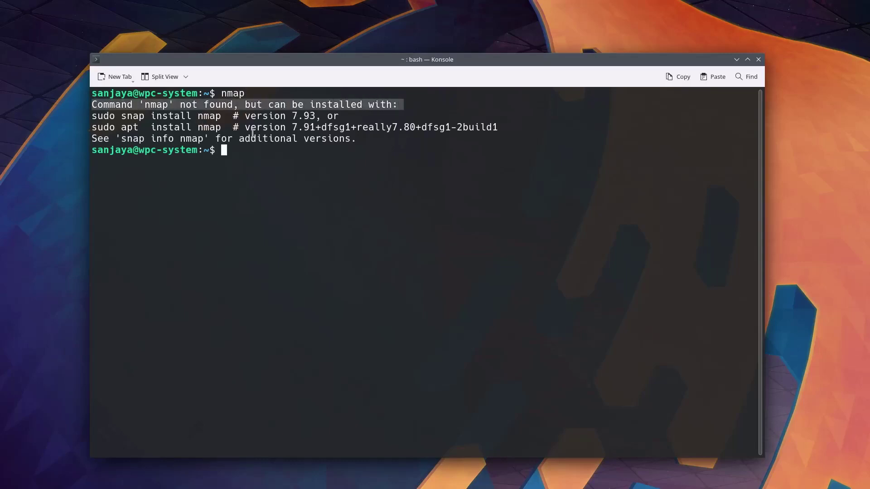
{"action": "left_click", "coordinate": [343, 167]}
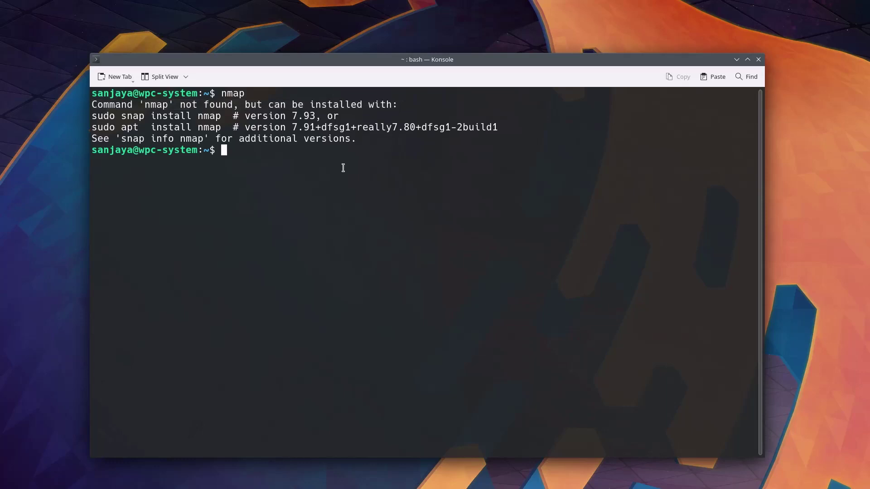
Step: Run 'sudo snap install nmap -y', which fails on the unknown -y flag
{"action": "key", "text": "Return"}
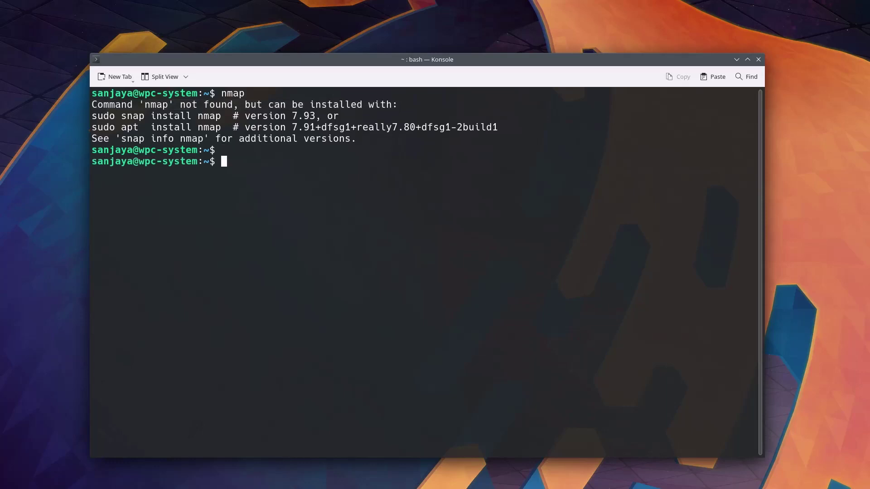
{"action": "type", "text": "sudo snap"}
{"action": "type", "text": " install nmap"}
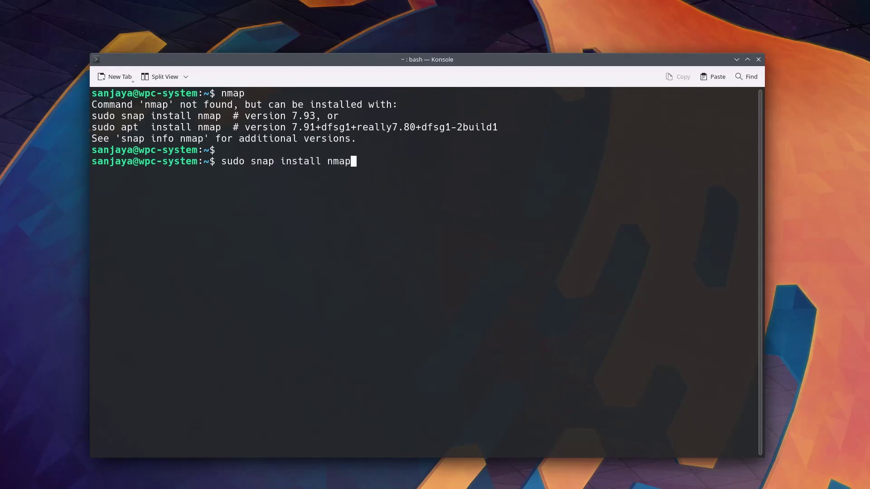
{"action": "type", "text": " -"}
{"action": "type", "text": "y"}
{"action": "key", "text": "Return"}
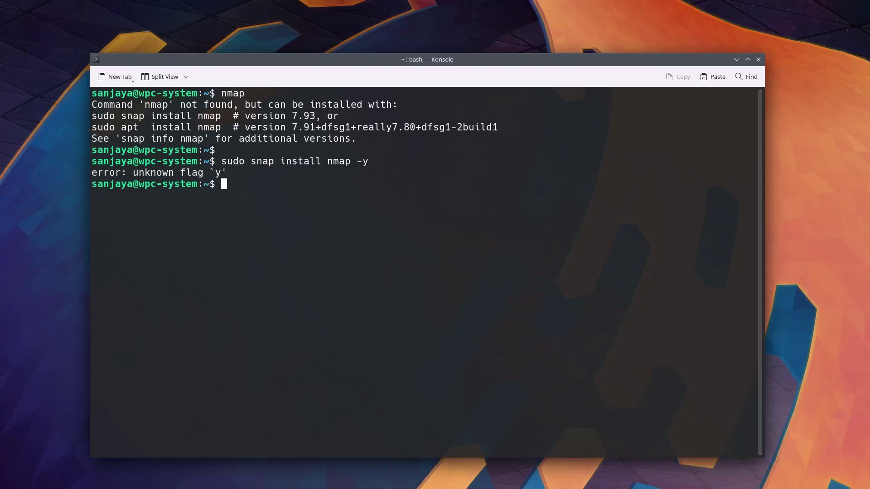
{"action": "key", "text": "Return"}
{"action": "key", "text": "Return"}
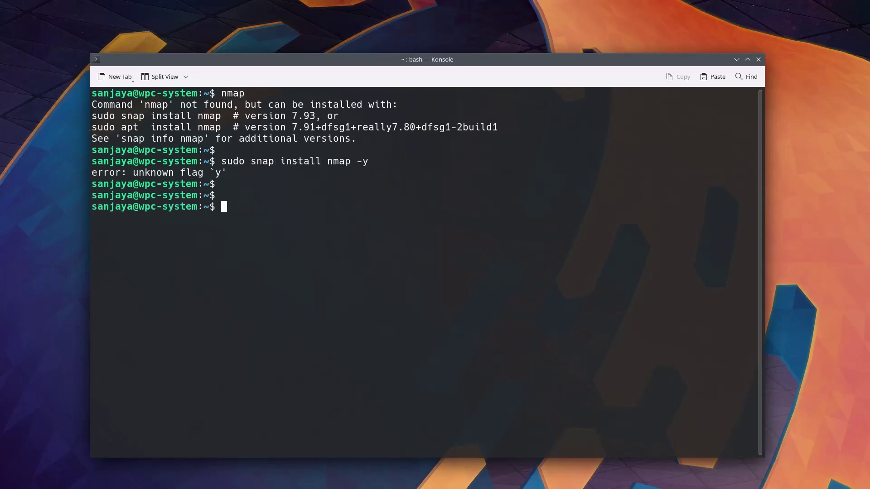
Step: Rerun the snap install without -y and highlight the nmap 7.93 installed confirmation
{"action": "key", "text": "Up"}
{"action": "key", "text": "BackSpace"}
{"action": "key", "text": "BackSpace"}
{"action": "key", "text": "Return"}
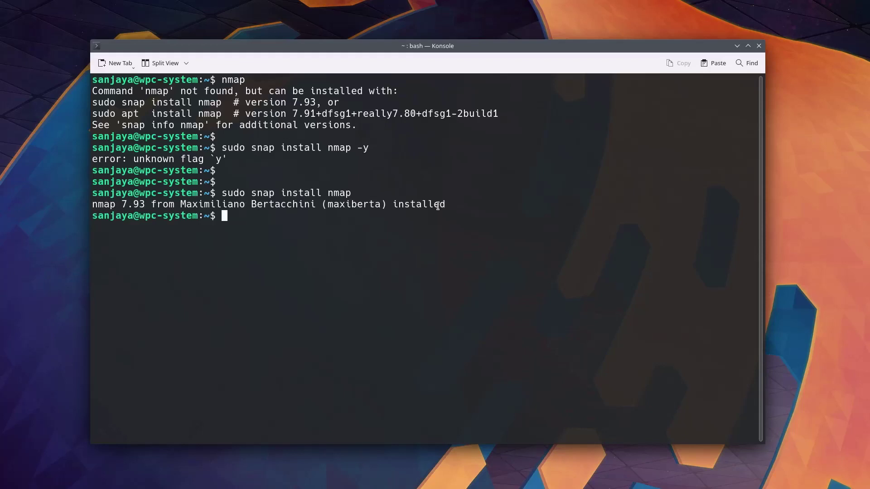
{"action": "left_click_drag", "start_coordinate": [451, 204], "coordinate": [92, 205]}
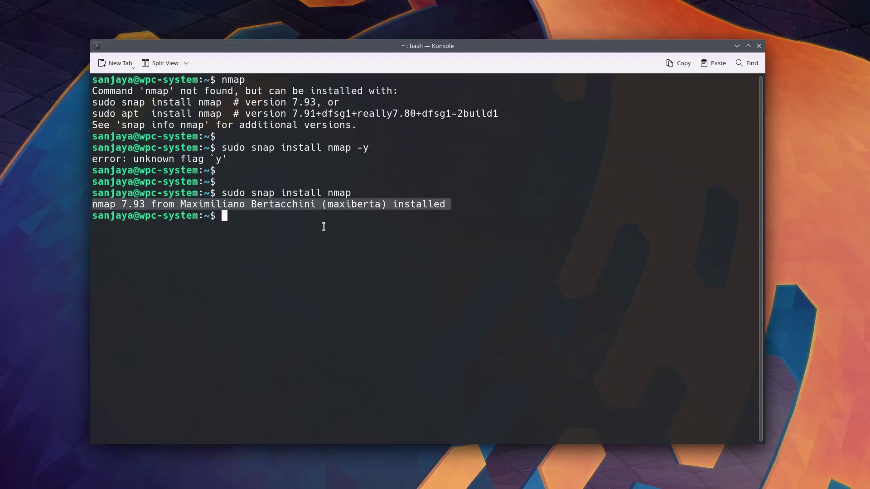
Step: Clear the earlier output from the terminal with Ctrl+L
{"action": "key", "text": "ctrl+l"}
{"action": "type", "text": "nmap -s"}
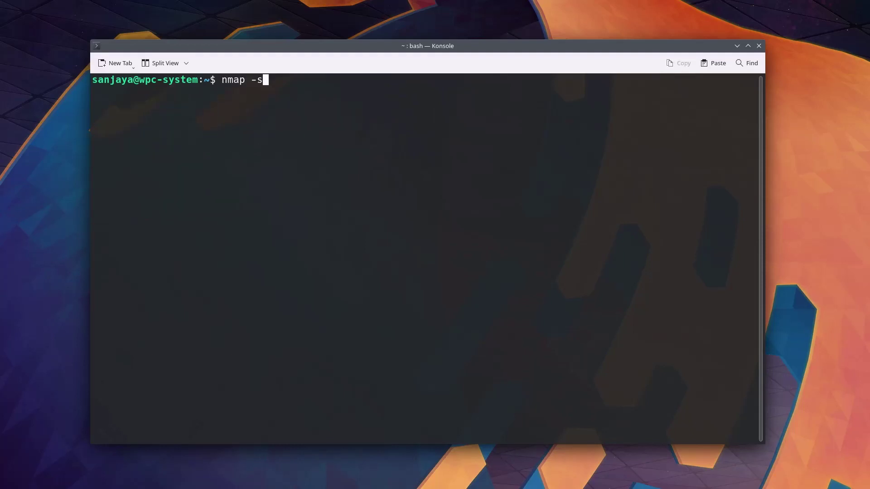
{"action": "type", "text": "S"}
{"action": "type", "text": " 1"}
{"action": "type", "text": "92.168."}
{"action": "type", "text": "10.0/24"}
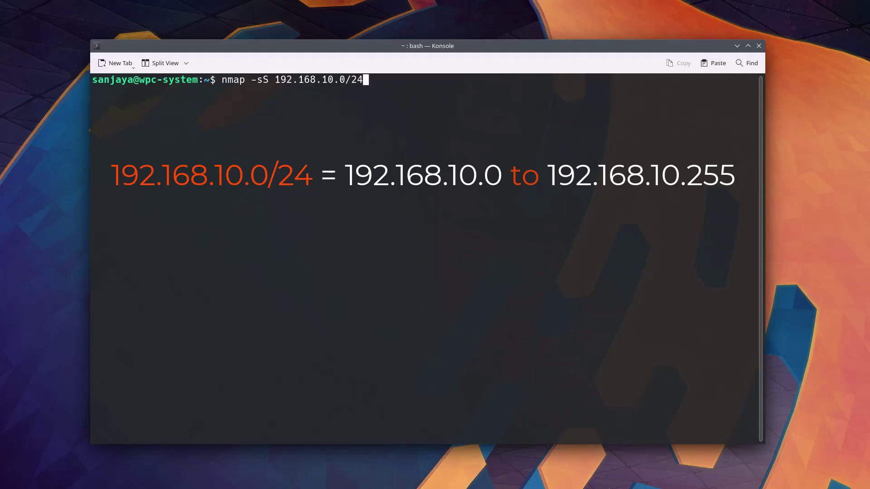
Step: Run 'nmap -sS 192.168.10.0/24', rerun it with sudo, and inspect the enp1s0 device error
{"action": "key", "text": "Return"}
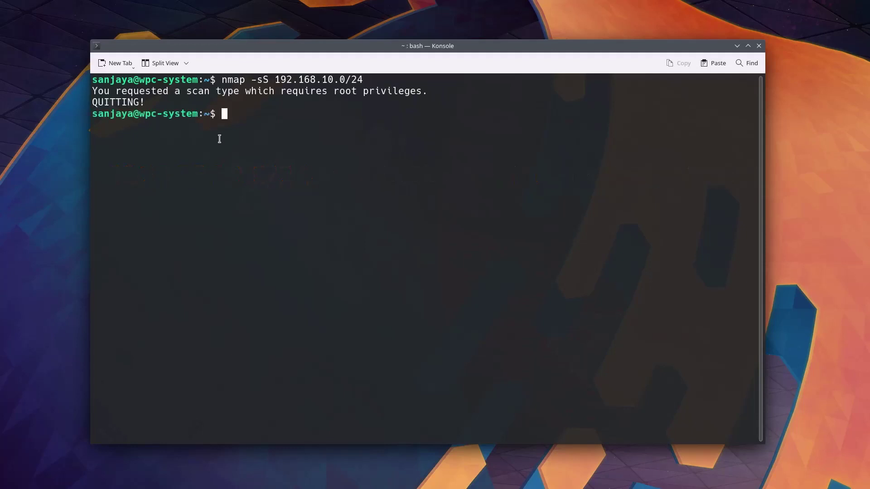
{"action": "key", "text": "Return"}
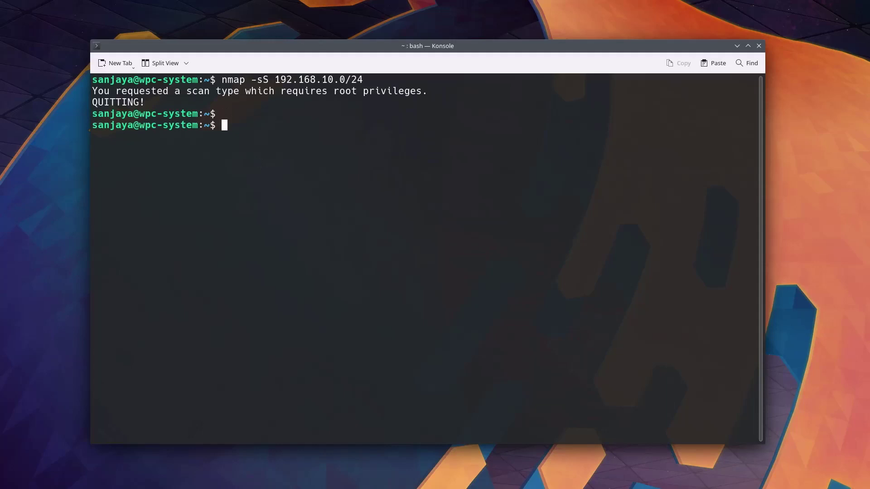
{"action": "key", "text": "Up"}
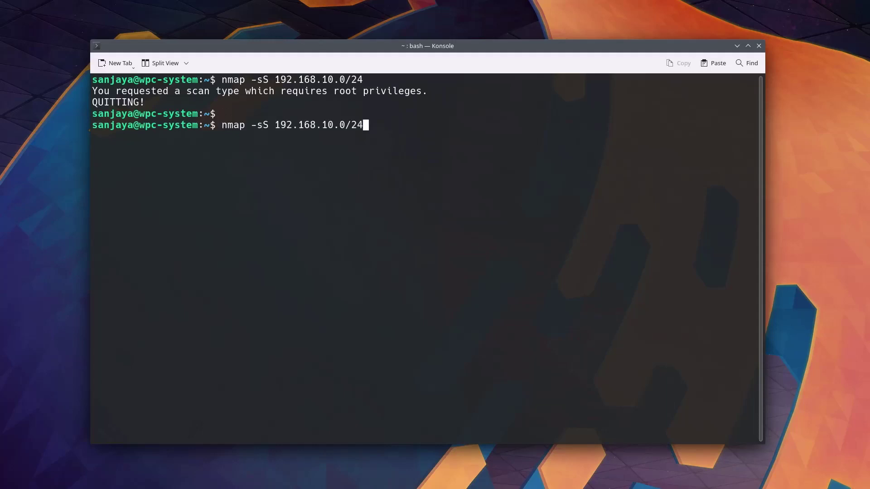
{"action": "key", "text": "Home"}
{"action": "type", "text": "sudo"}
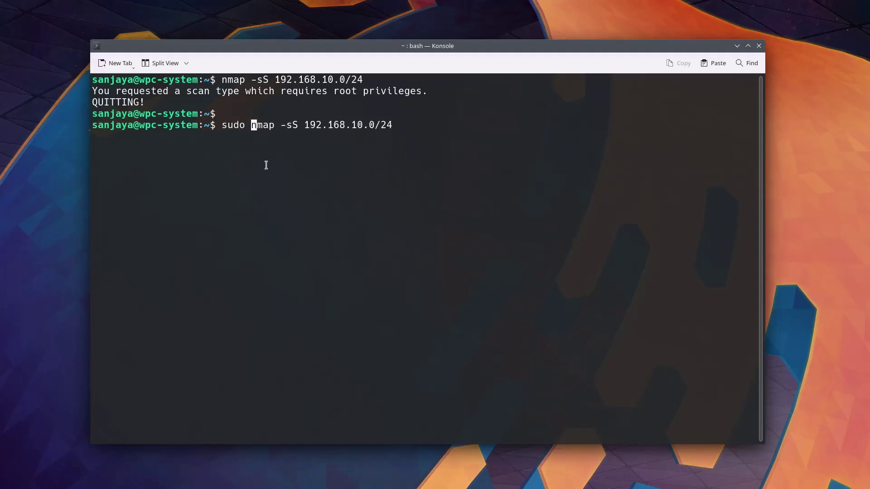
{"action": "key", "text": "Return"}
{"action": "left_click_drag", "start_coordinate": [299, 148], "coordinate": [94, 148]}
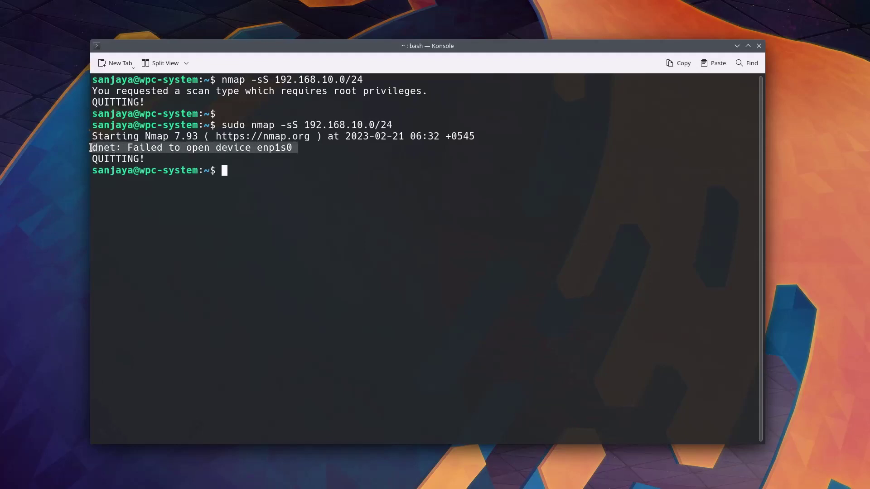
{"action": "left_click", "coordinate": [297, 196]}
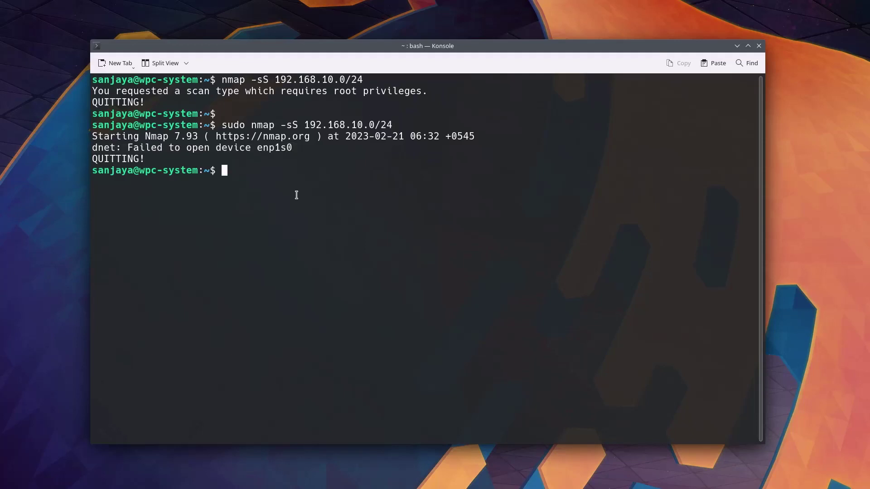
{"action": "type", "text": "sudo "}
{"action": "type", "text": "snap connect nmap:network"}
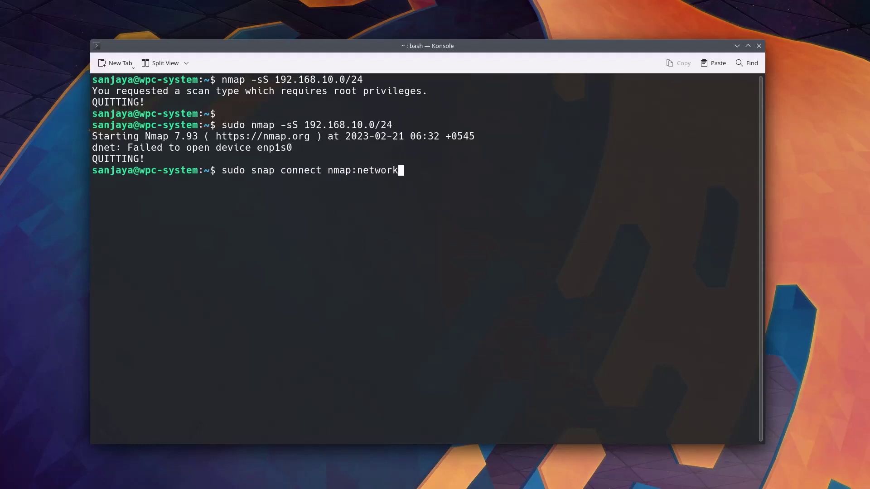
{"action": "type", "text": "-control"}
Step: Run 'sudo snap connect nmap:network-control', then recall 'sudo nmap -sS 192.168.10.0/24'
{"action": "key", "text": "Return"}
{"action": "key", "text": "Return"}
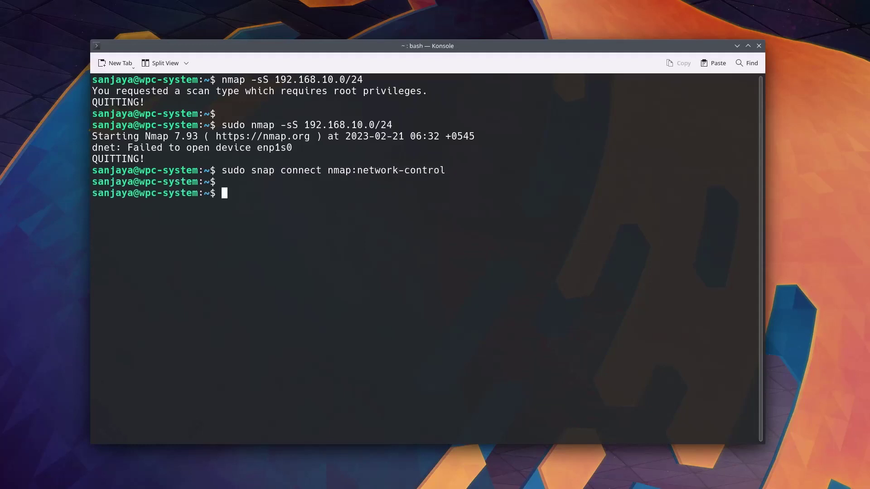
{"action": "key", "text": "Up"}
{"action": "key", "text": "Up"}
{"action": "key", "text": "Return"}
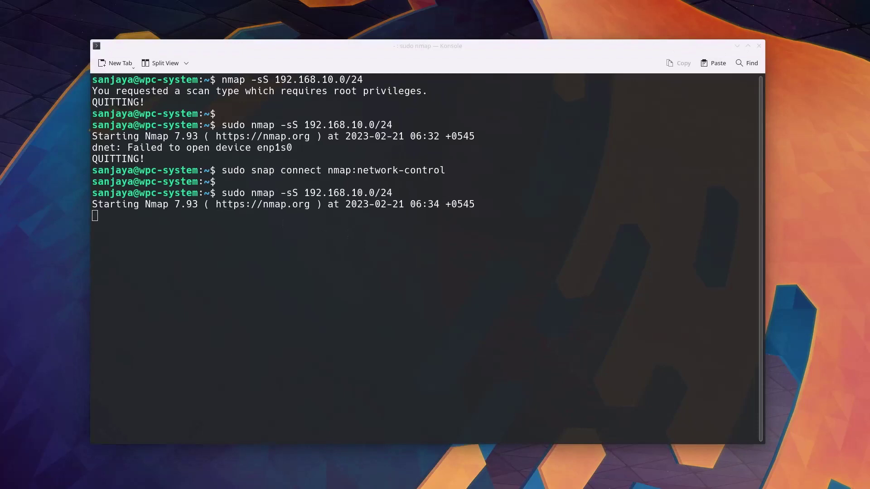
Step: Request a scan progress update and wait for the report of 29 of 256 hosts up
{"action": "left_click", "coordinate": [457, 313]}
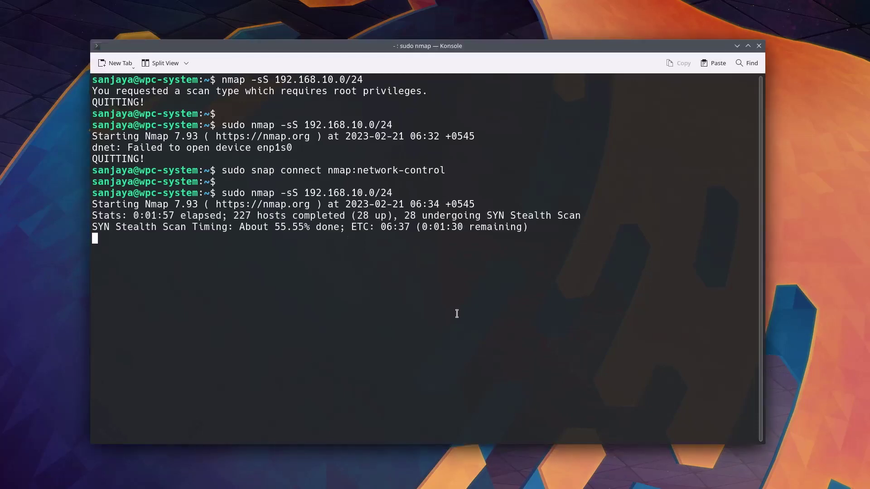
{"action": "key", "text": "Return"}
{"action": "key", "text": "Return"}
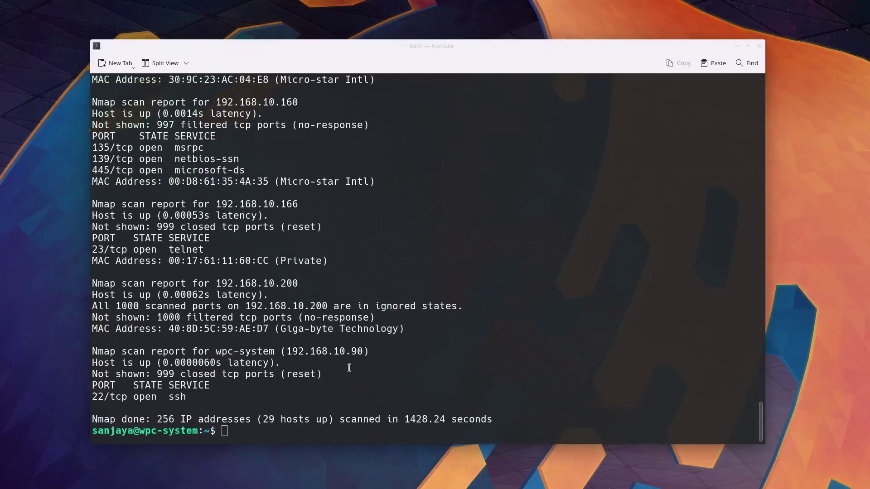
{"action": "left_click", "coordinate": [355, 340]}
Step: Clear the screen and run 'nmap --help' to list scan options and usage examples
{"action": "key", "text": "ctrl+l"}
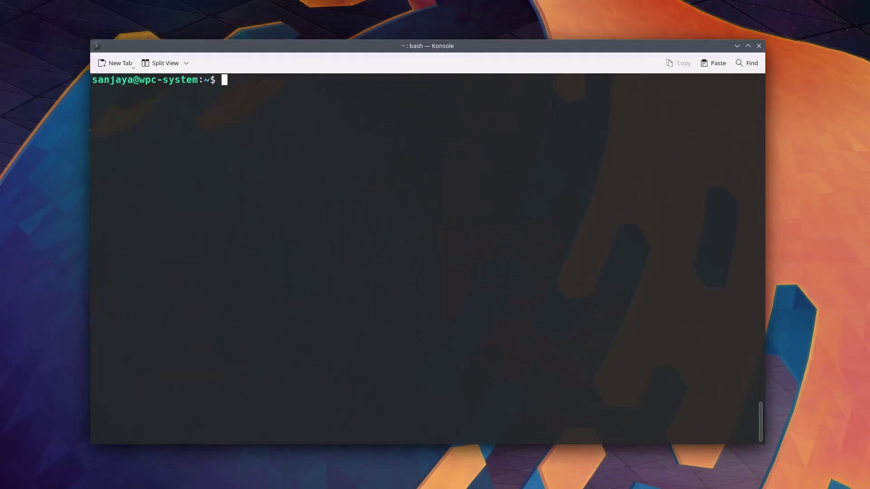
{"action": "type", "text": "nmap"}
{"action": "type", "text": " --help"}
{"action": "key", "text": "Return"}
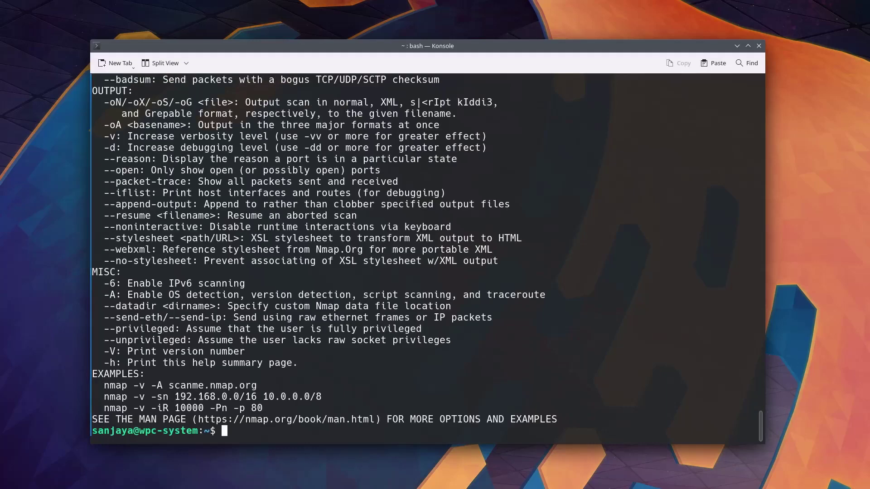
{"action": "scroll", "coordinate": [408, 335], "scroll_direction": "up", "scroll_amount": 5}
{"action": "scroll", "coordinate": [408, 335], "scroll_direction": "up", "scroll_amount": 5}
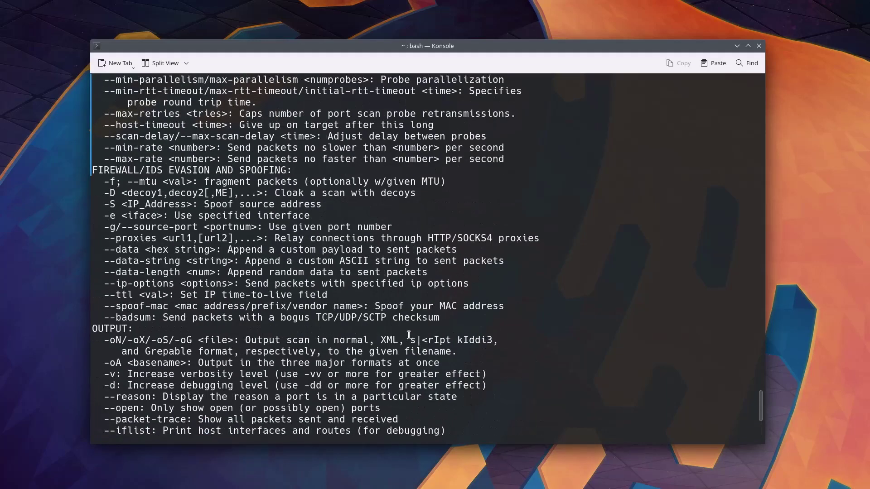
{"action": "scroll", "coordinate": [408, 336], "scroll_direction": "up", "scroll_amount": 5}
{"action": "scroll", "coordinate": [408, 335], "scroll_direction": "up", "scroll_amount": 5}
{"action": "scroll", "coordinate": [409, 334], "scroll_direction": "up", "scroll_amount": 5}
{"action": "scroll", "coordinate": [408, 335], "scroll_direction": "up", "scroll_amount": 3}
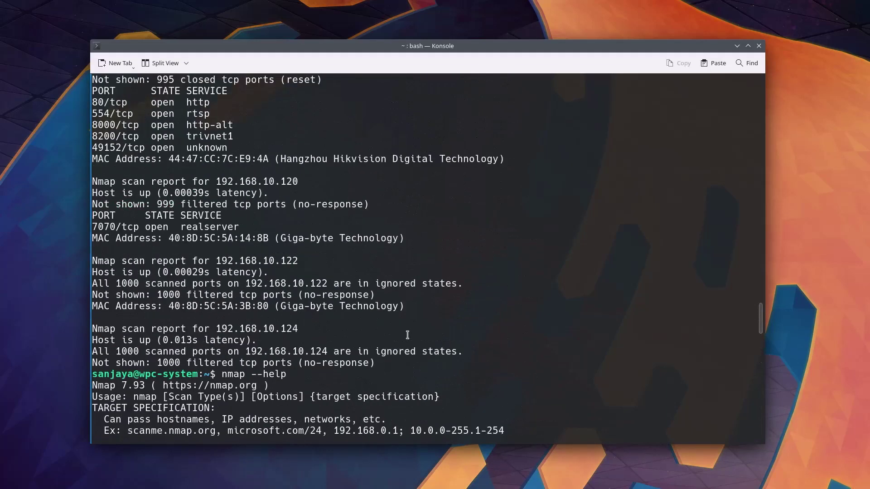